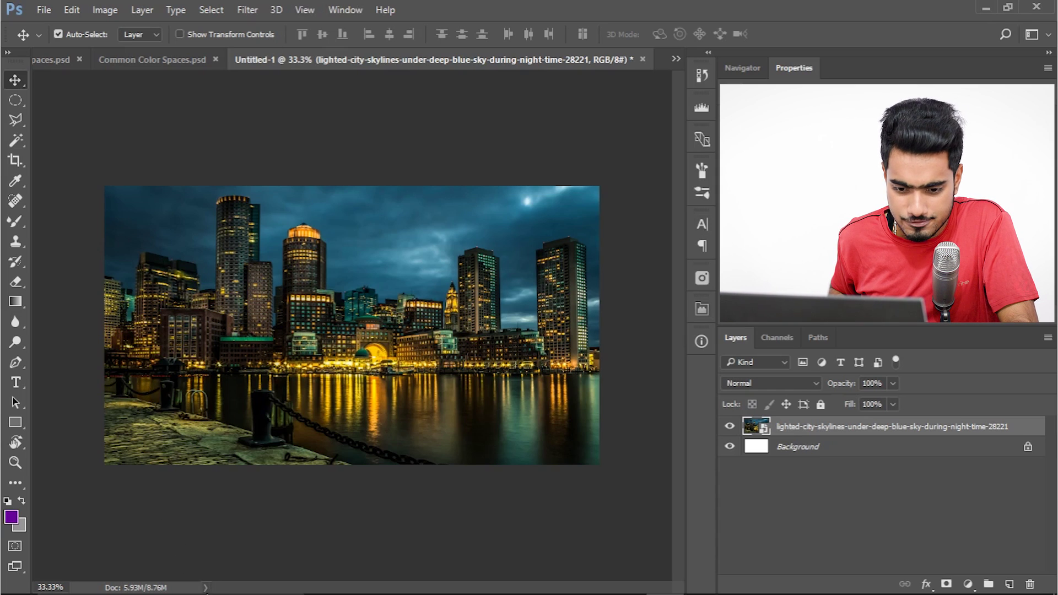
# Show Document Profile in the status bar, revealing the skyline's Untagged RGB (8bpc) profile.
pyautogui.click(206, 588)
pyautogui.click(630, 425)
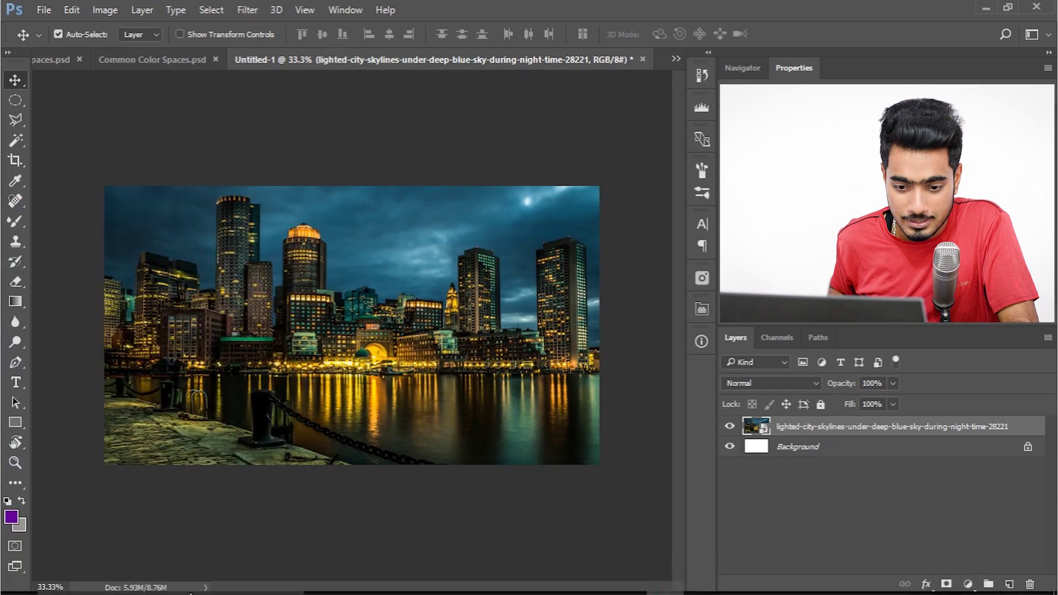
pyautogui.click(205, 588)
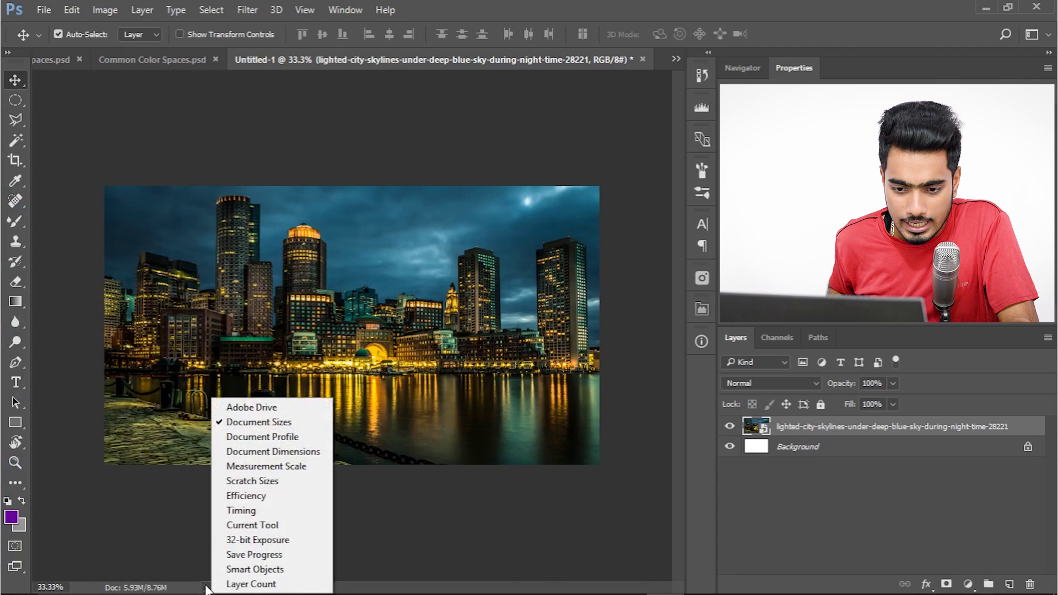
pyautogui.click(269, 437)
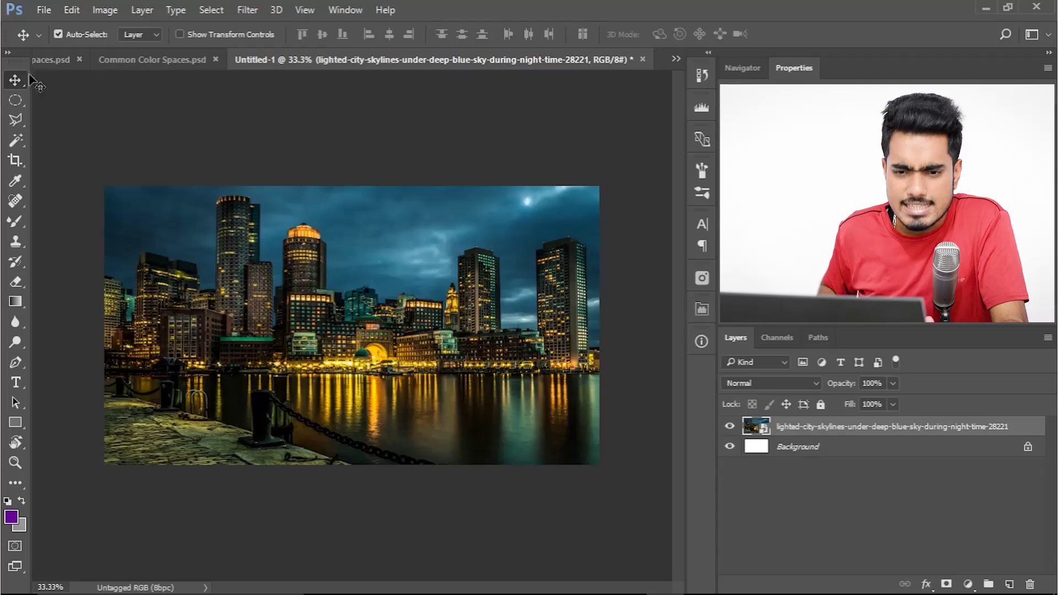
# Switch via Common Color Spaces.psd to the 4 Color Spaces.psd document.
pyautogui.click(140, 61)
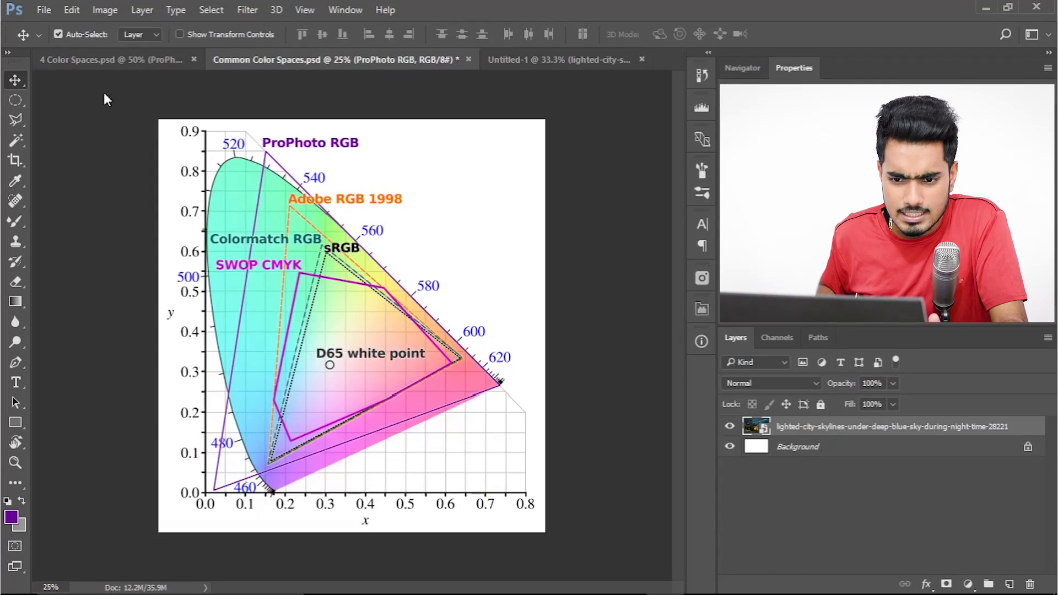
pyautogui.click(69, 62)
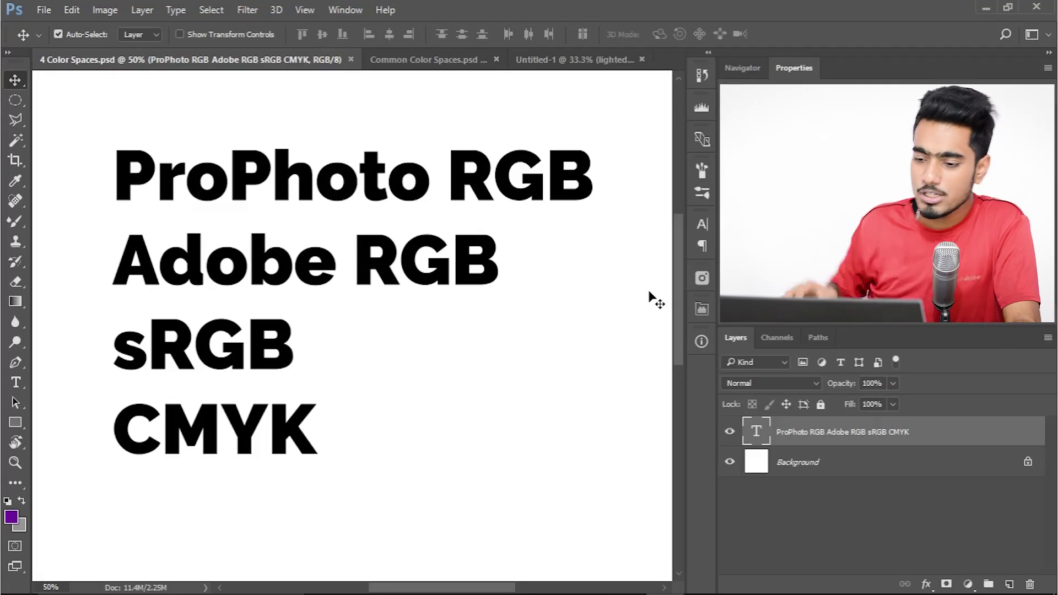
pyautogui.moveTo(663, 591)
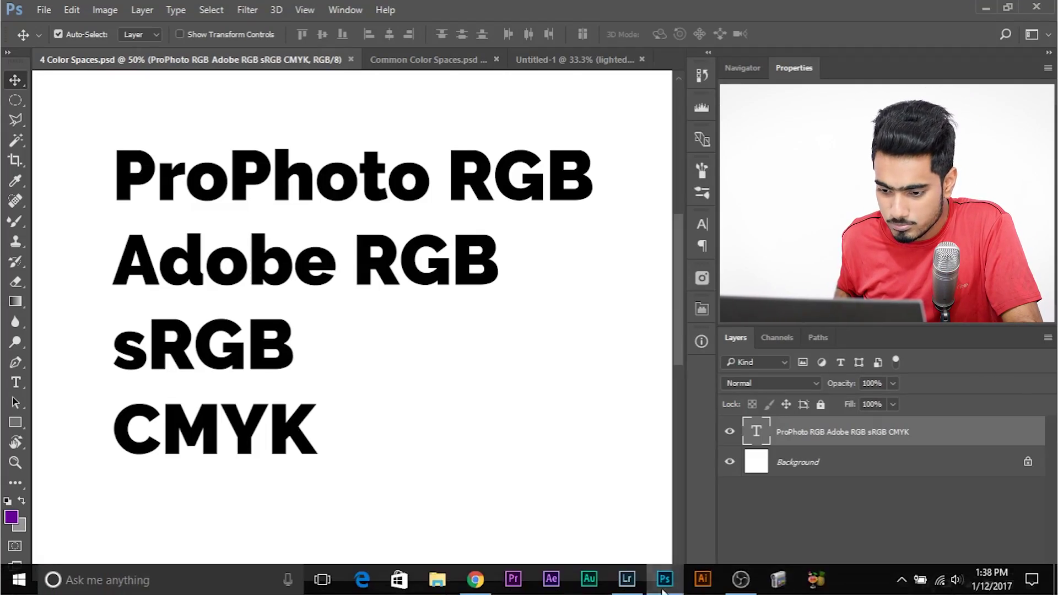
pyautogui.click(627, 578)
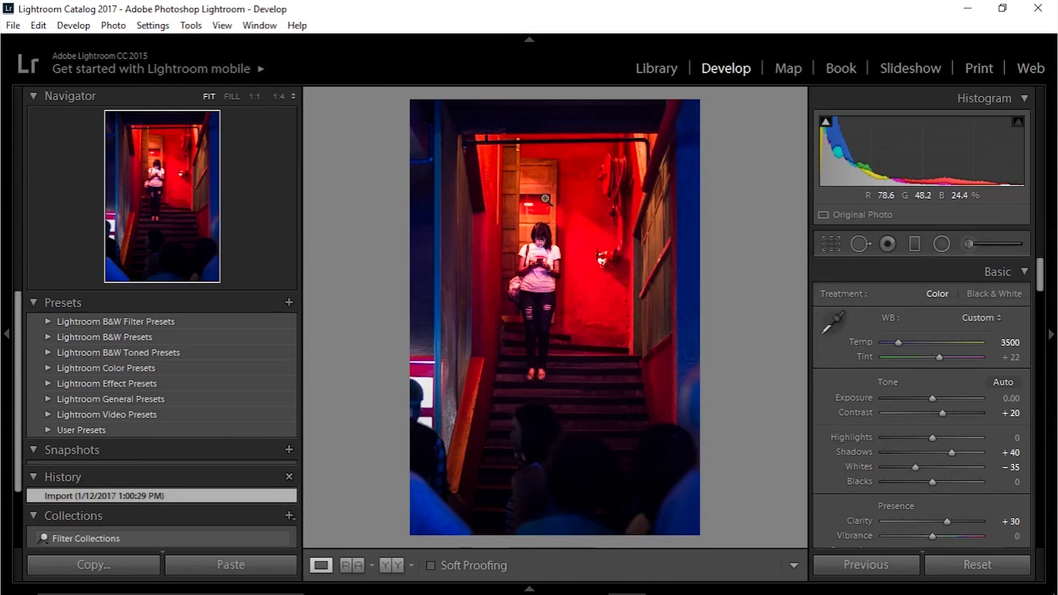
# Send the red stairway photo from Lightroom to Edit in Adobe Photoshop CC 2017.
pyautogui.rightClick(545, 200)
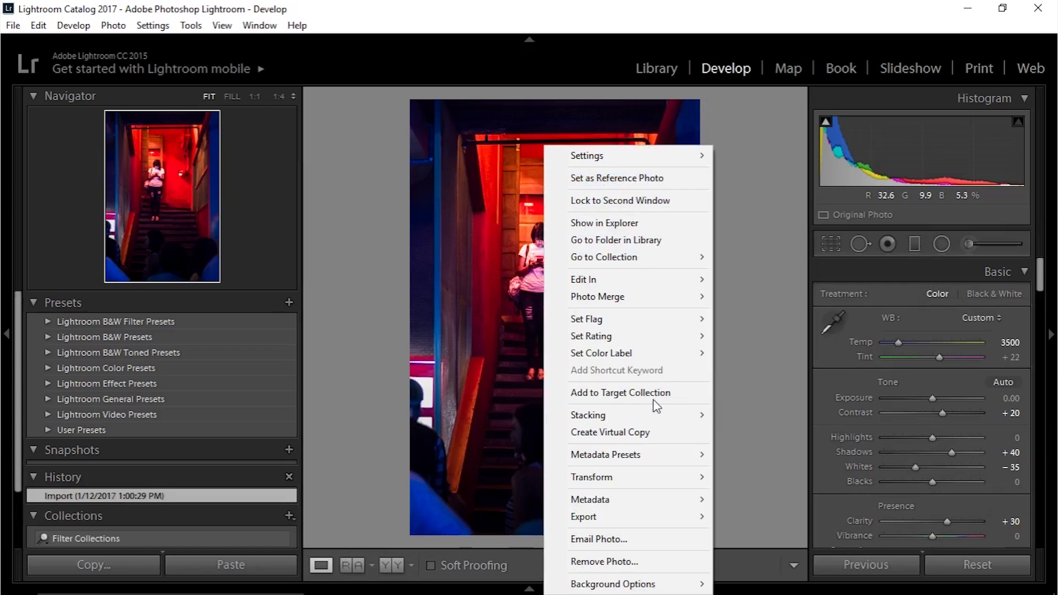
pyautogui.moveTo(697, 283)
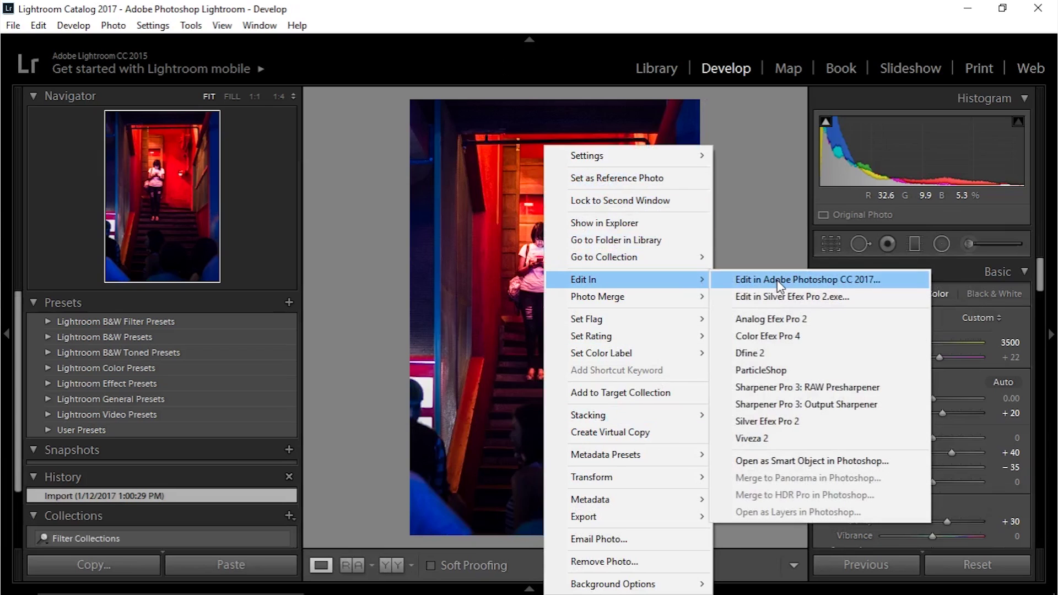
pyautogui.click(779, 281)
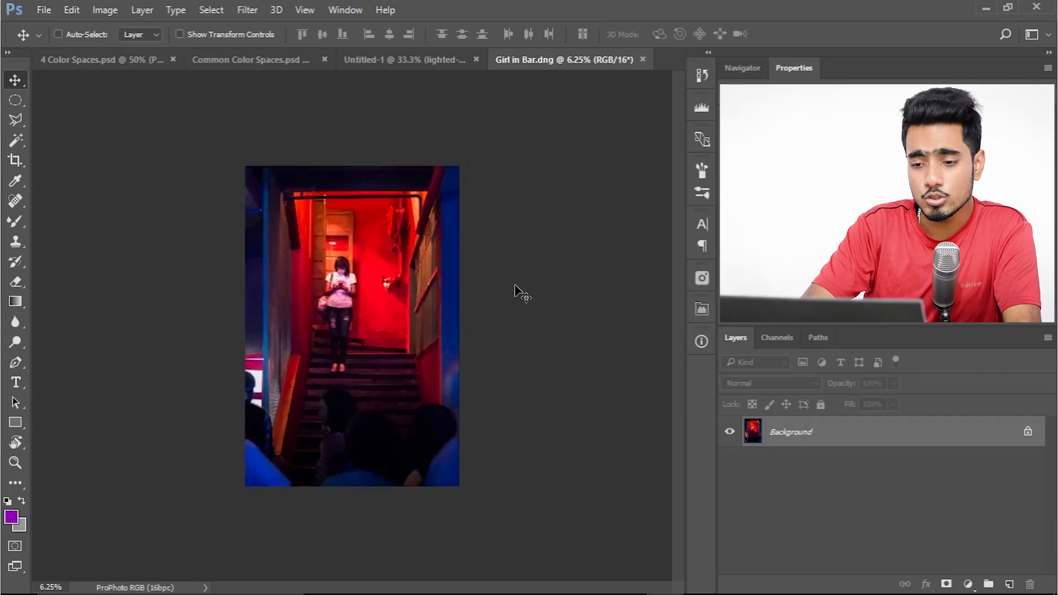
# Zoom in on the Girl in Bar.dng photo.
pyautogui.hotkey('ctrl', '+')
pyautogui.hotkey('ctrl', '+')
pyautogui.hotkey('ctrl', '+')
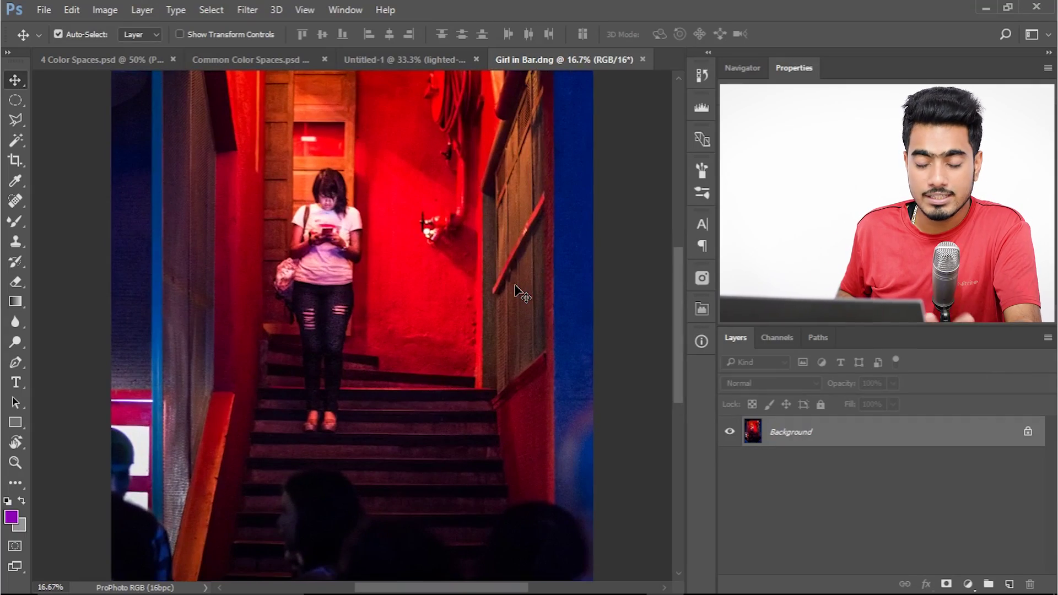
# Show Document Profile in the status bar to confirm the photo's ProPhoto RGB profile.
pyautogui.click(205, 588)
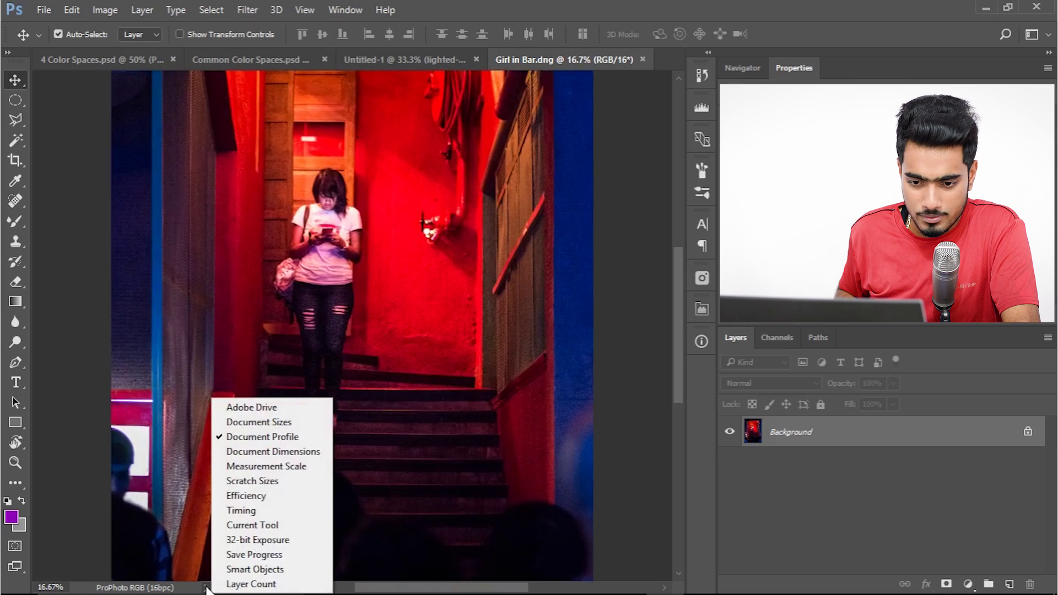
pyautogui.click(259, 438)
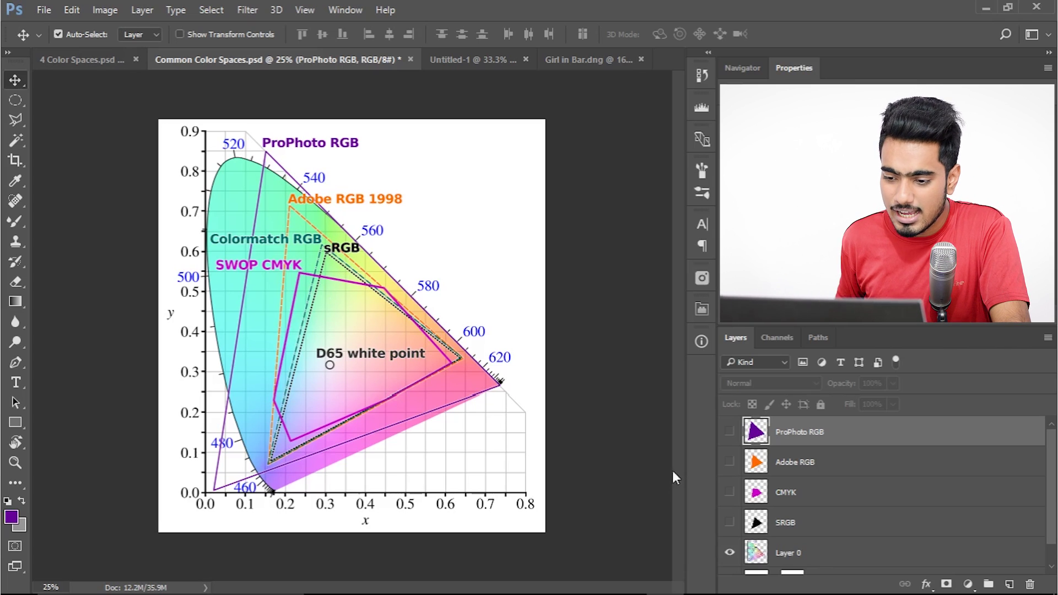
# Flash the sRGB gamut layer on and off, leaving the filled sRGB triangle visible.
pyautogui.click(731, 522)
pyautogui.click(731, 523)
pyautogui.click(731, 523)
pyautogui.click(731, 523)
pyautogui.click(731, 523)
pyautogui.click(731, 522)
pyautogui.click(731, 523)
pyautogui.click(731, 523)
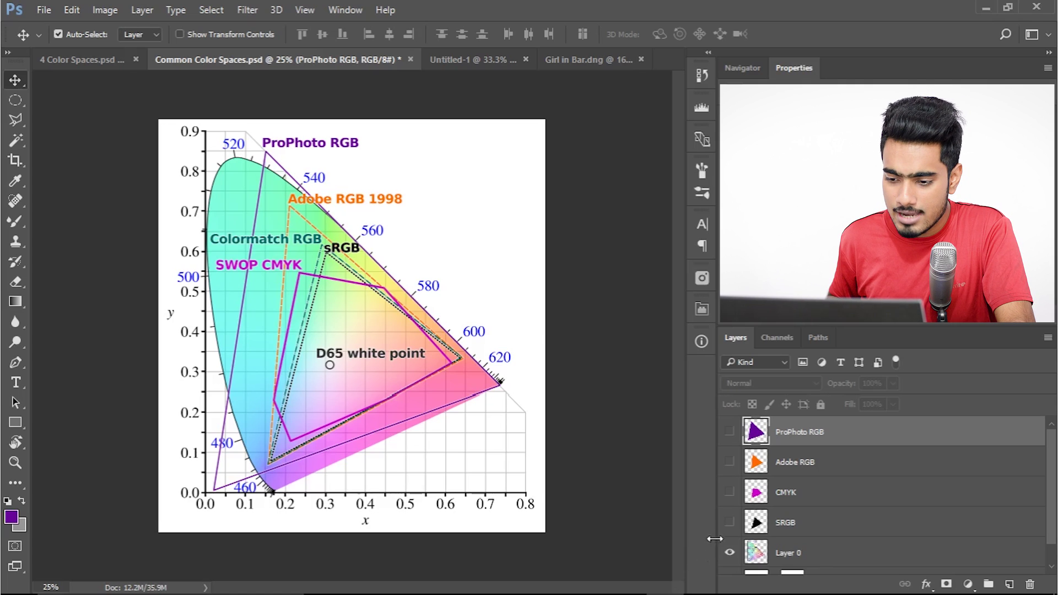
pyautogui.click(730, 523)
# Flash the magenta CMYK gamut layer on and off, leaving it visible over sRGB.
pyautogui.click(729, 496)
pyautogui.click(729, 496)
pyautogui.click(729, 496)
pyautogui.click(729, 495)
pyautogui.click(729, 496)
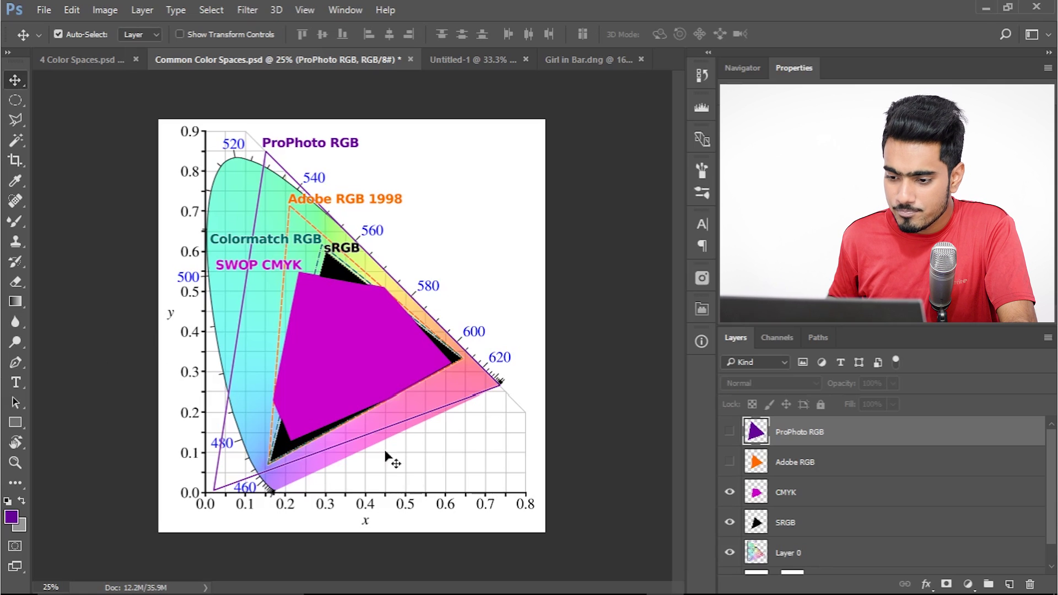
# Hide the CMYK and sRGB gamuts and show the filled Adobe RGB gamut.
pyautogui.click(730, 492)
pyautogui.click(730, 522)
pyautogui.click(729, 462)
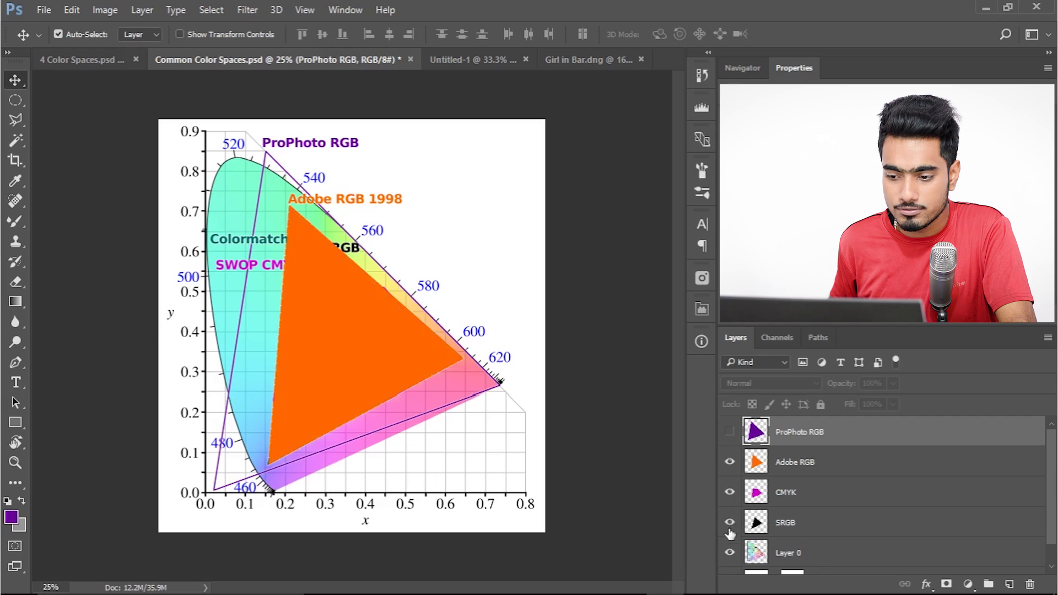
# Lower Adobe RGB's opacity to about 71%, then swap it for the filled ProPhoto RGB gamut.
pyautogui.click(757, 476)
pyautogui.click(894, 383)
pyautogui.moveTo(895, 400); pyautogui.dragTo(872, 402)
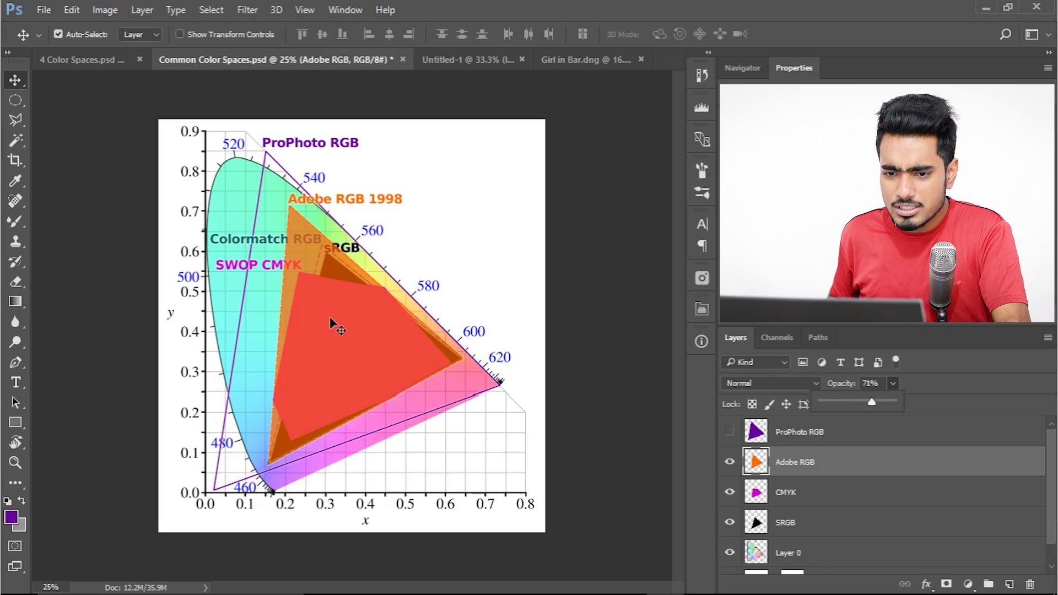
pyautogui.click(730, 462)
pyautogui.click(730, 432)
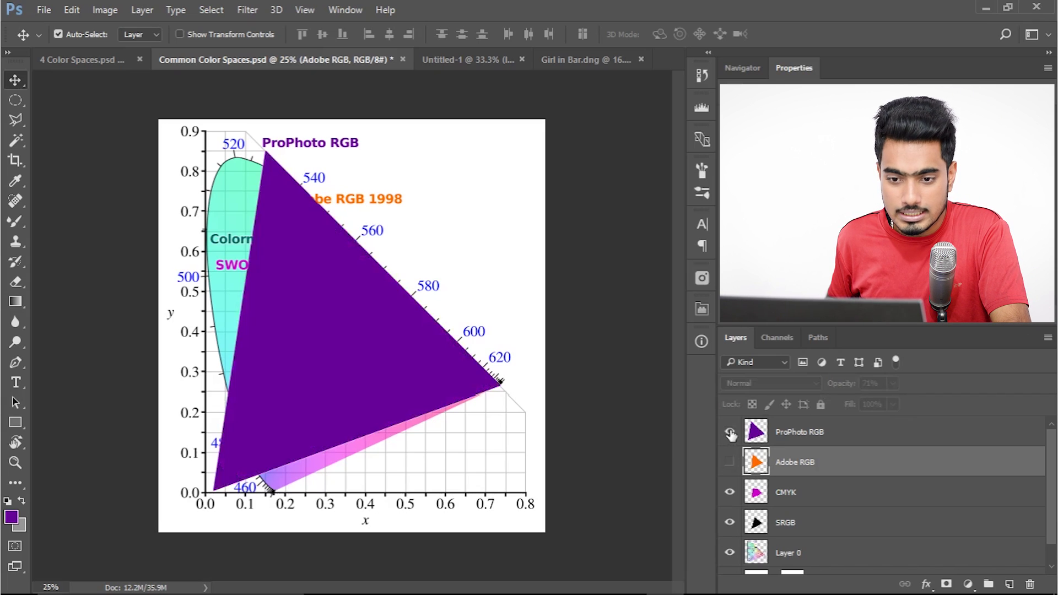